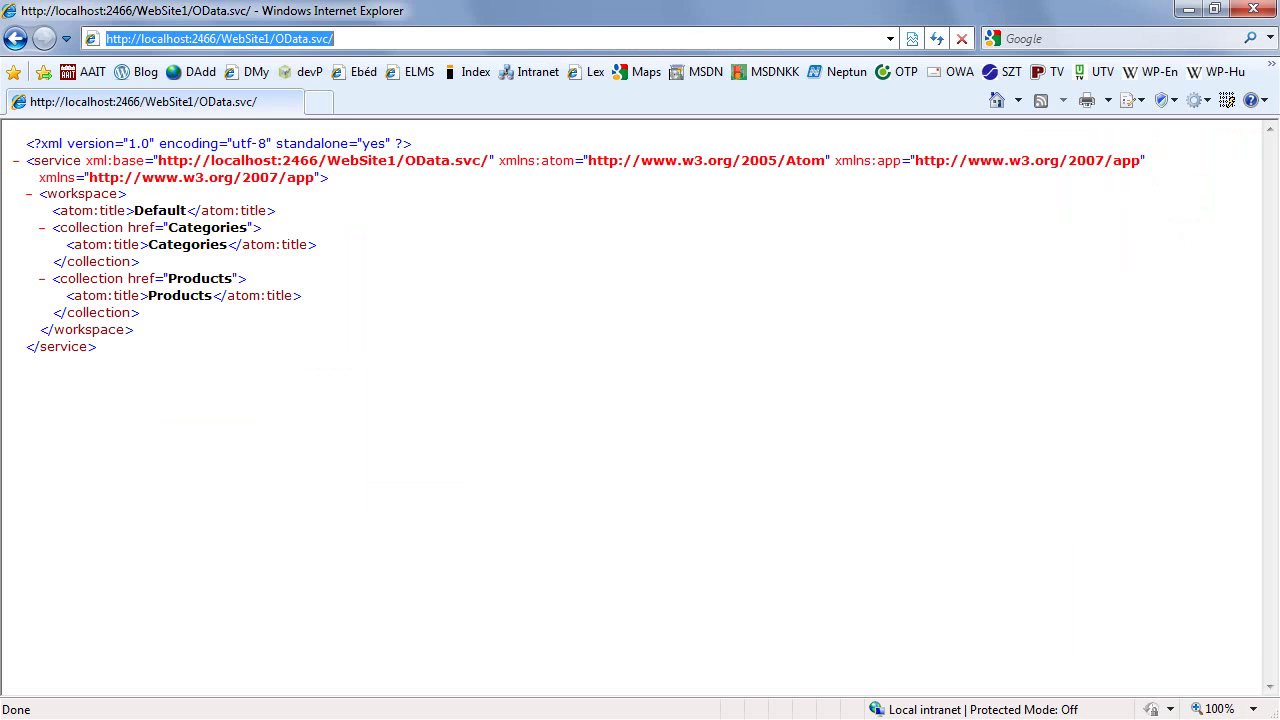
pyautogui.click(353, 40)
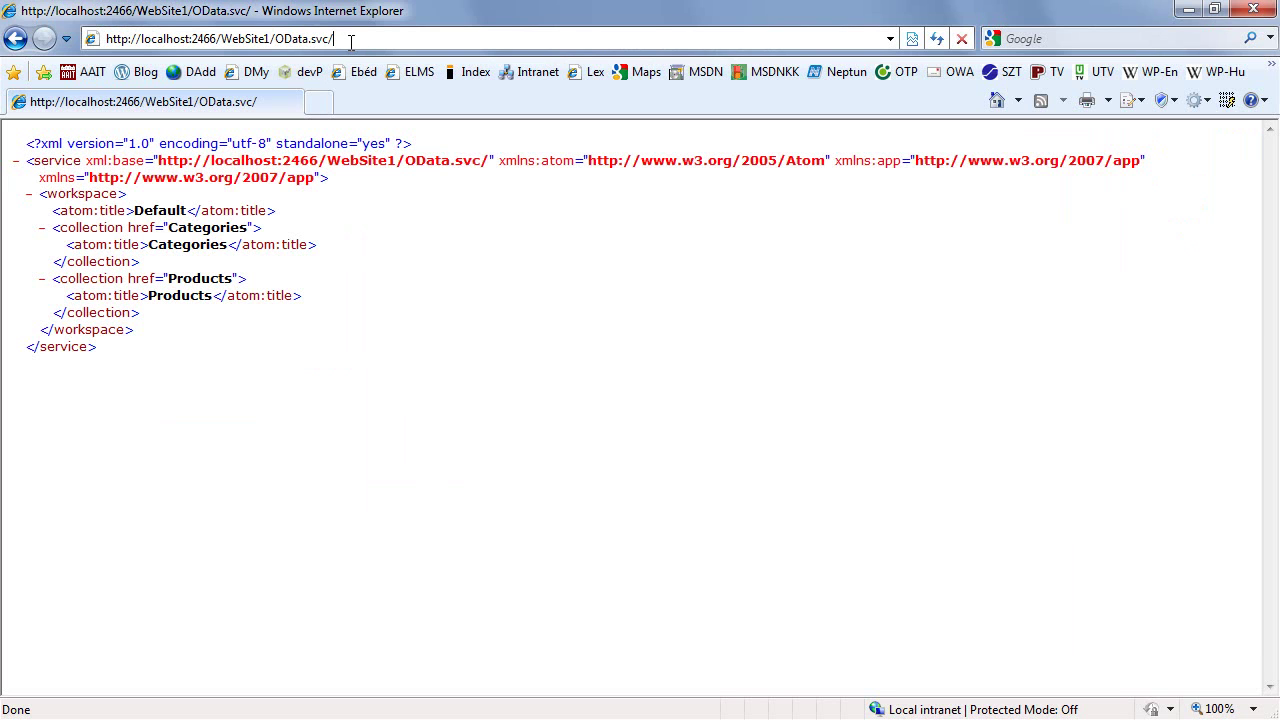
pyautogui.click(936, 40)
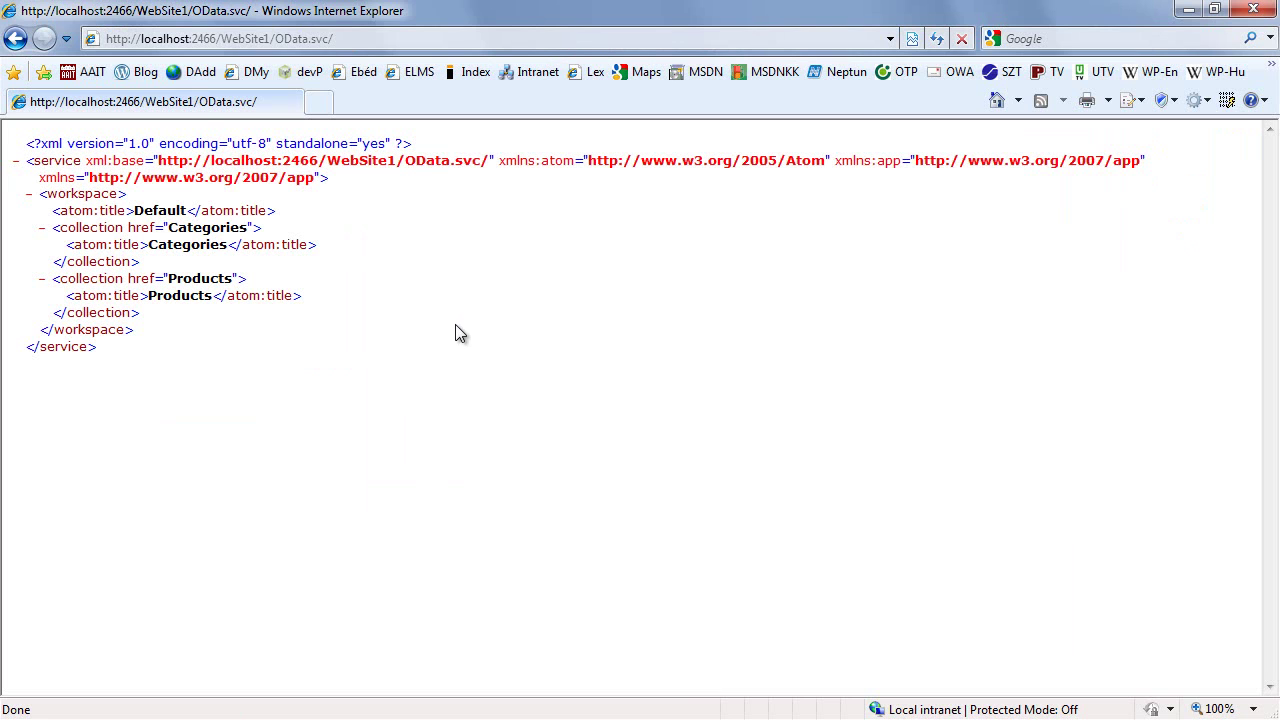
pyautogui.rightClick(320, 42)
pyautogui.hotkey('ctrl', 'c')
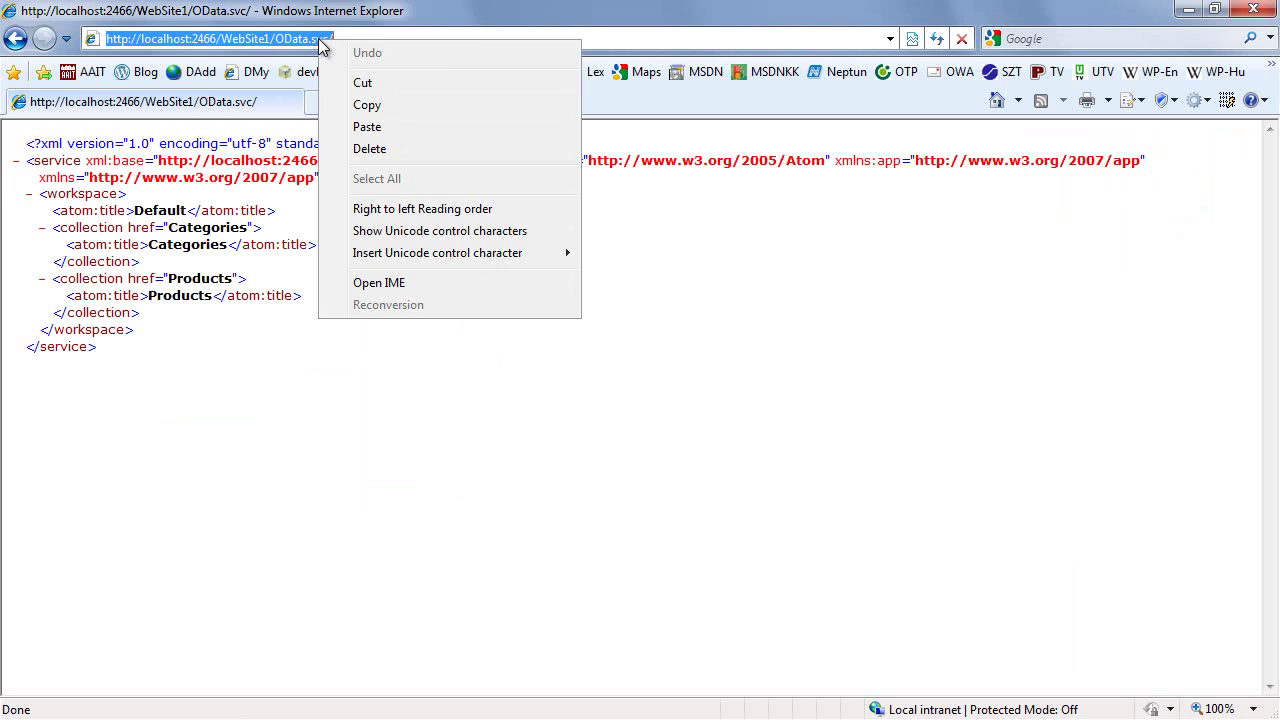
pyautogui.click(402, 108)
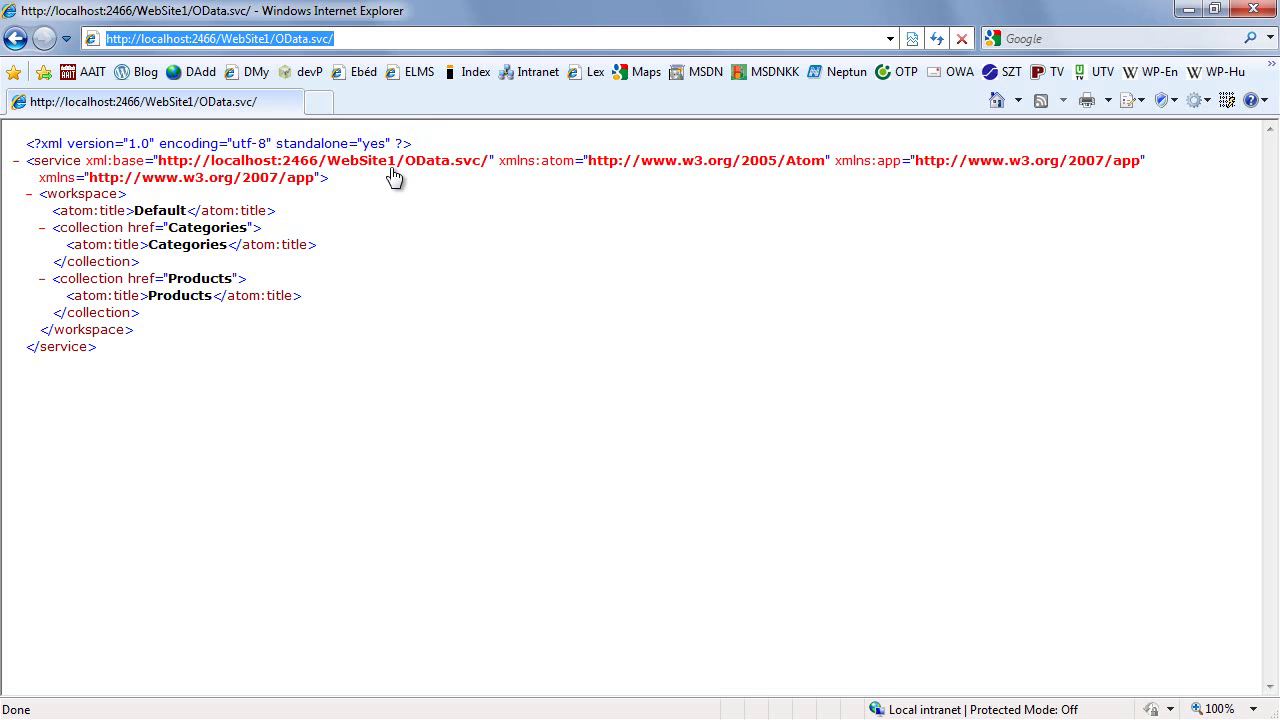
# - Switch to Microsoft Excel and create a new blank workbook
pyautogui.hotkey('alt', 'Tab')
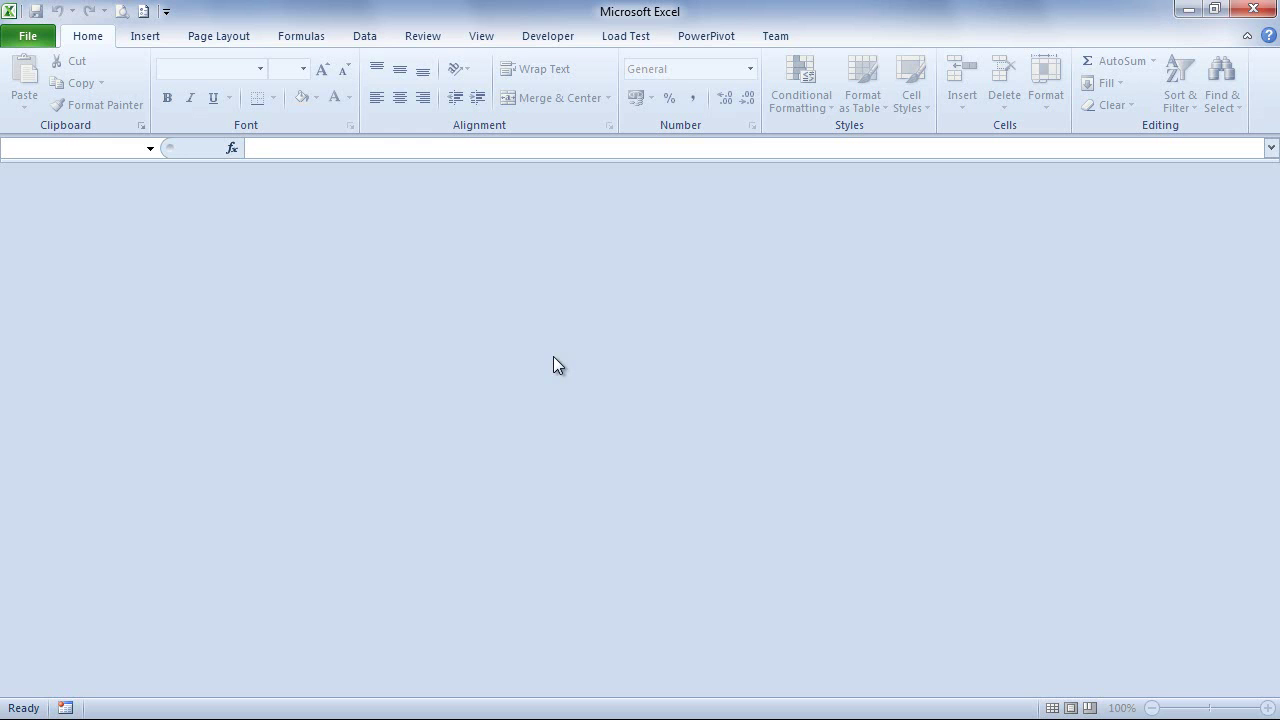
pyautogui.click(25, 36)
pyautogui.click(76, 269)
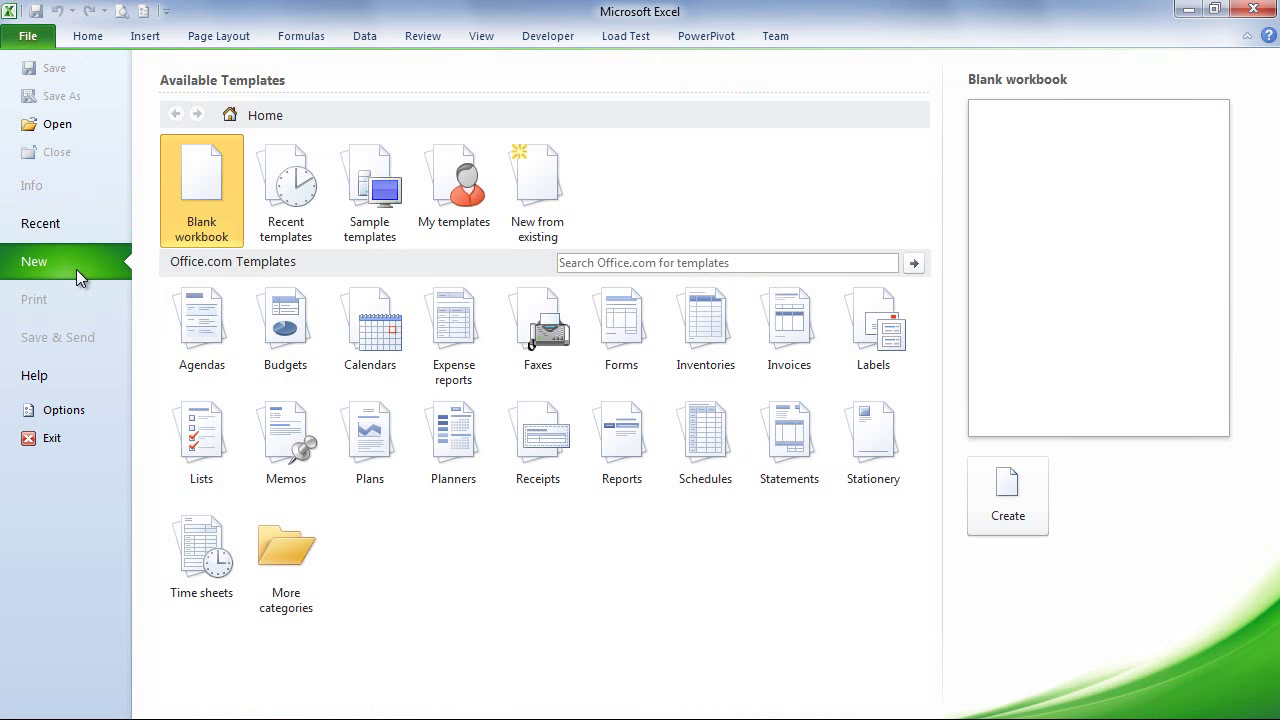
pyautogui.doubleClick(224, 159)
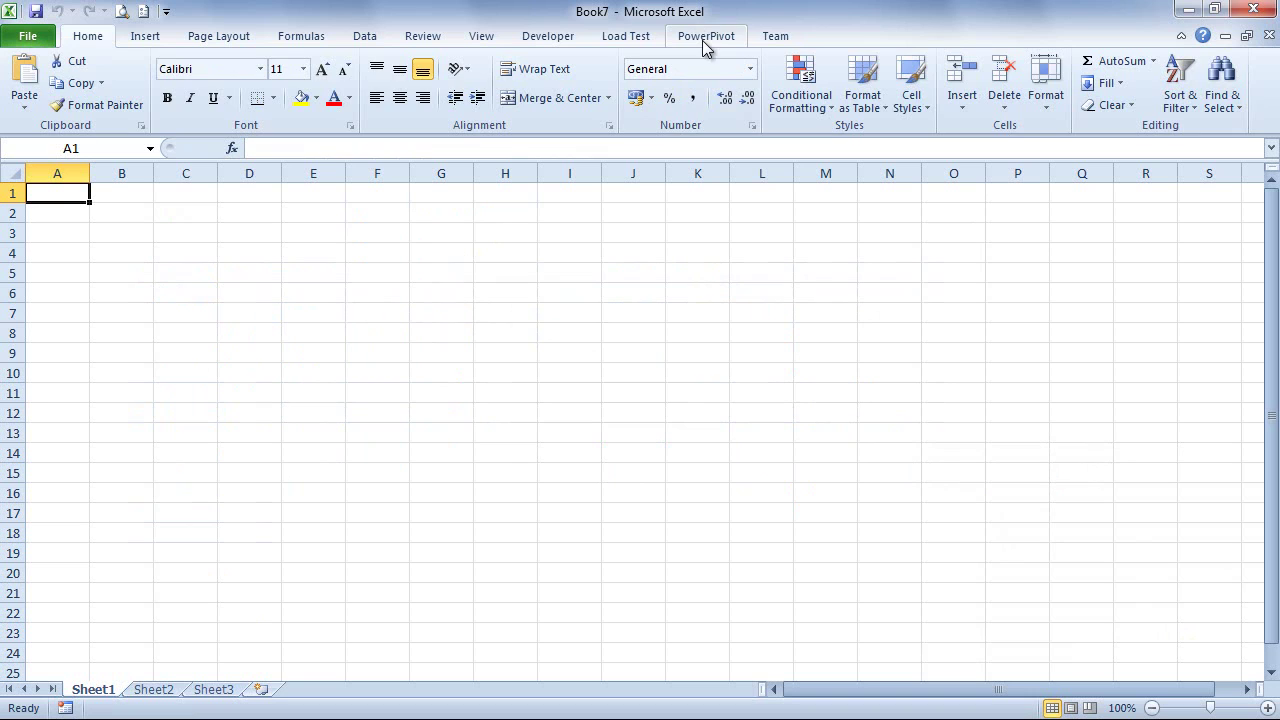
pyautogui.click(739, 40)
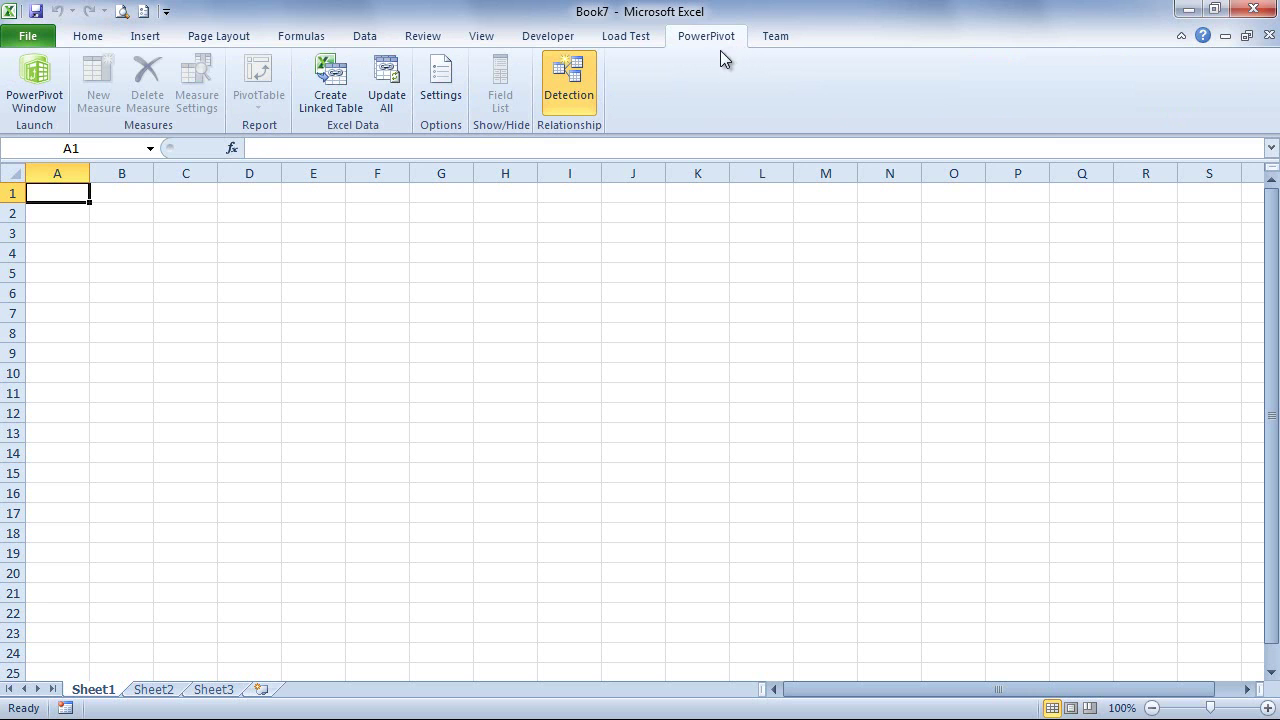
pyautogui.click(35, 90)
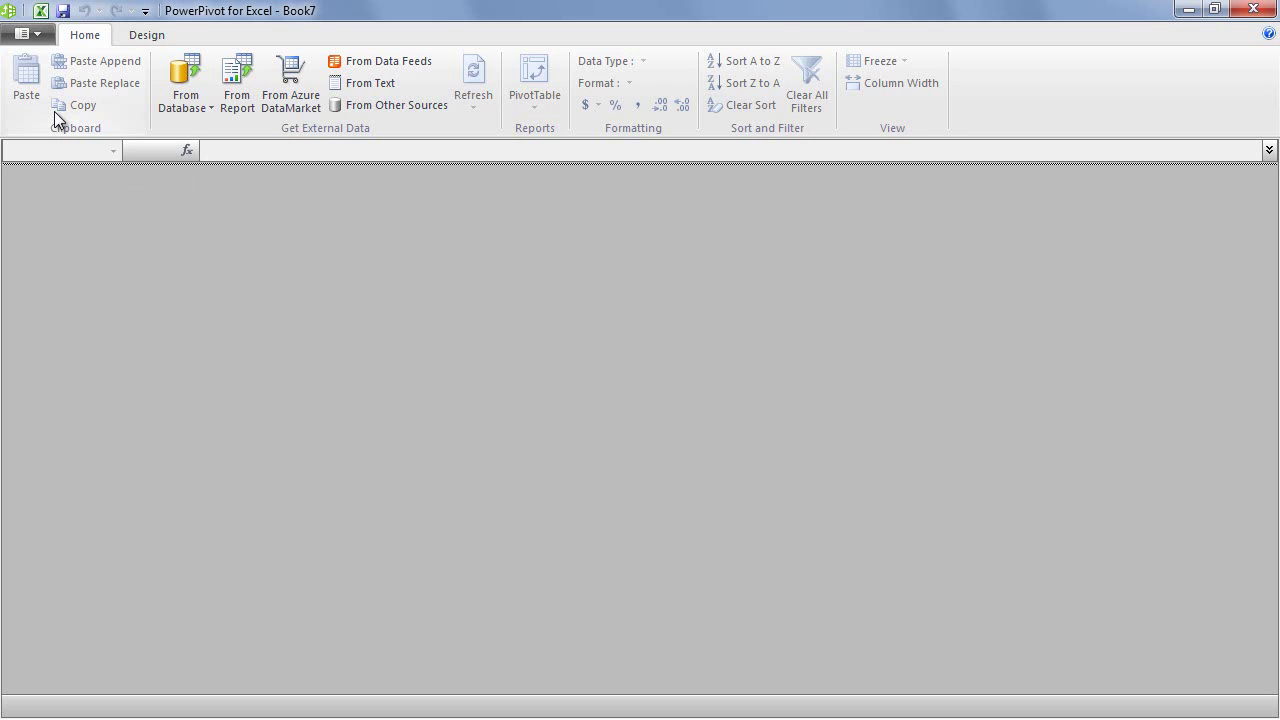
pyautogui.click(432, 63)
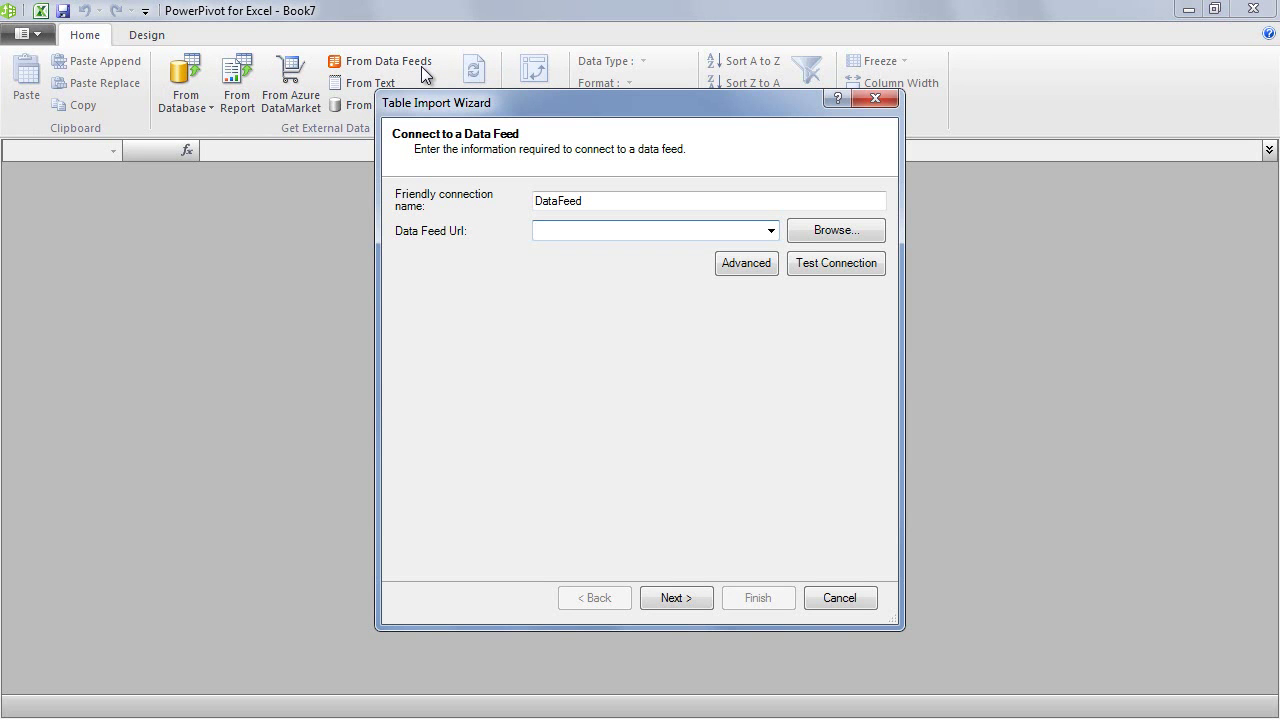
pyautogui.rightClick(569, 231)
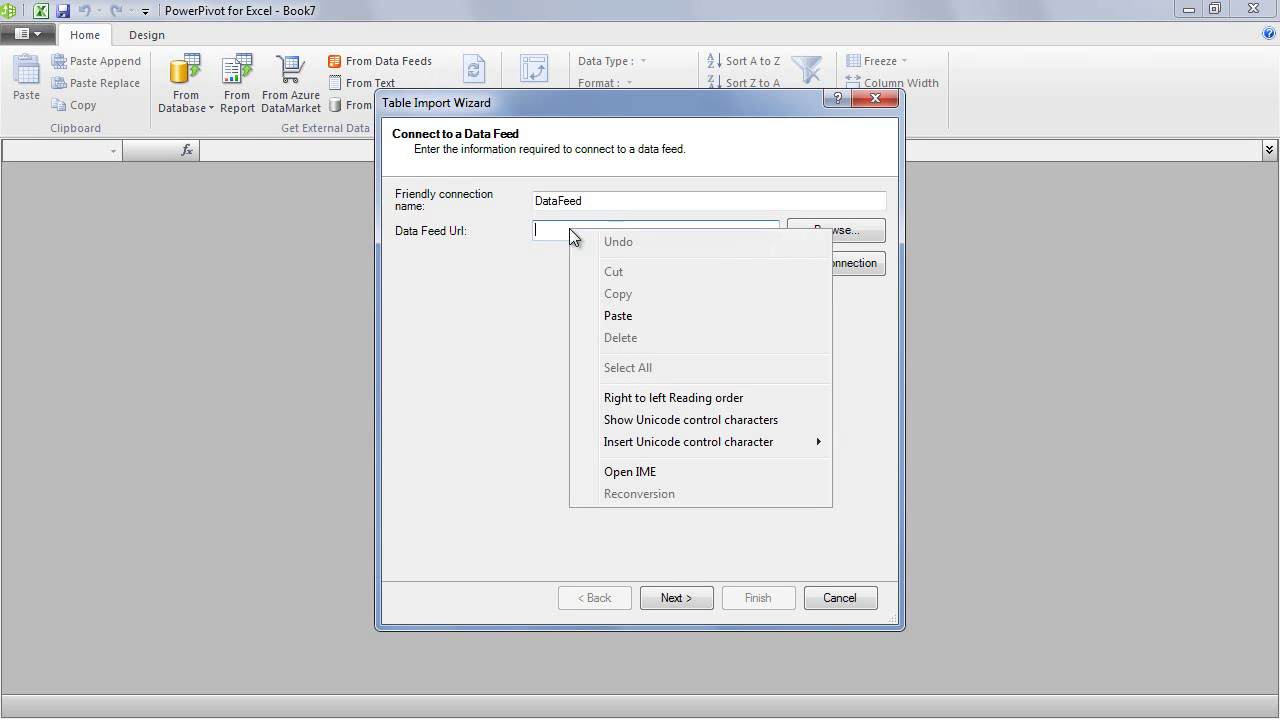
pyautogui.click(697, 315)
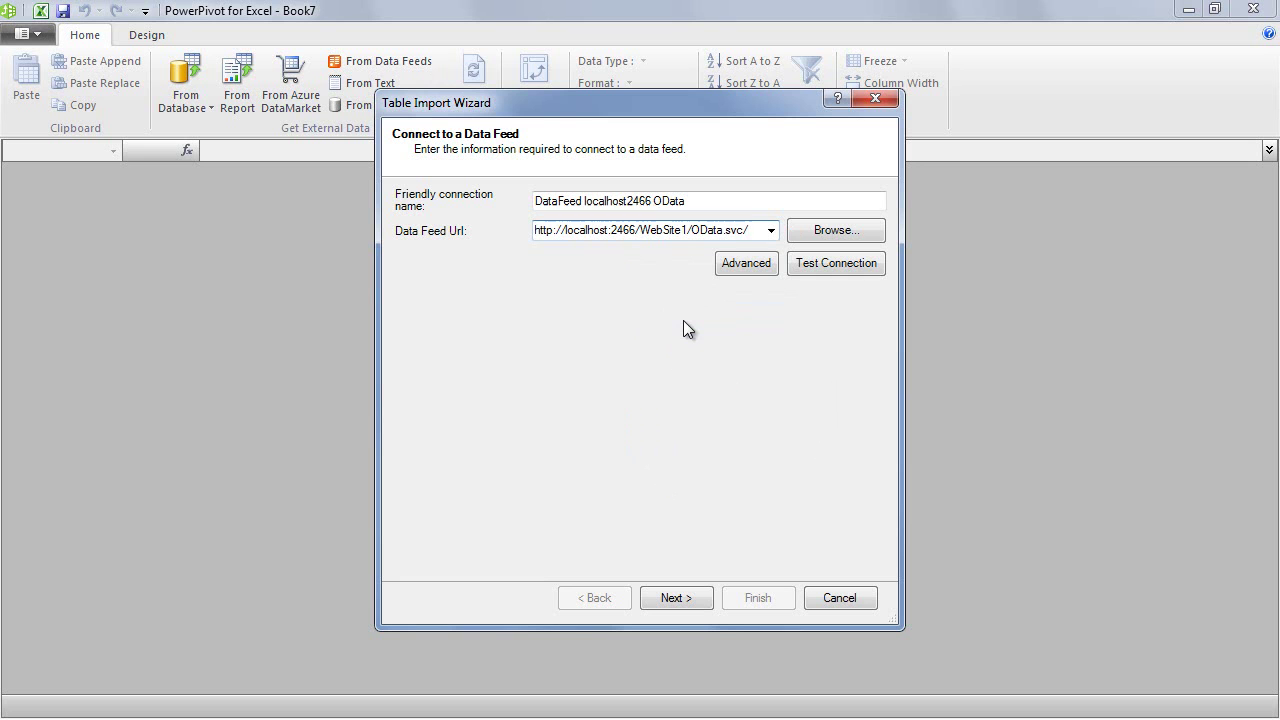
# - Test the data feed connection and proceed to the selection of tables and views
pyautogui.click(840, 268)
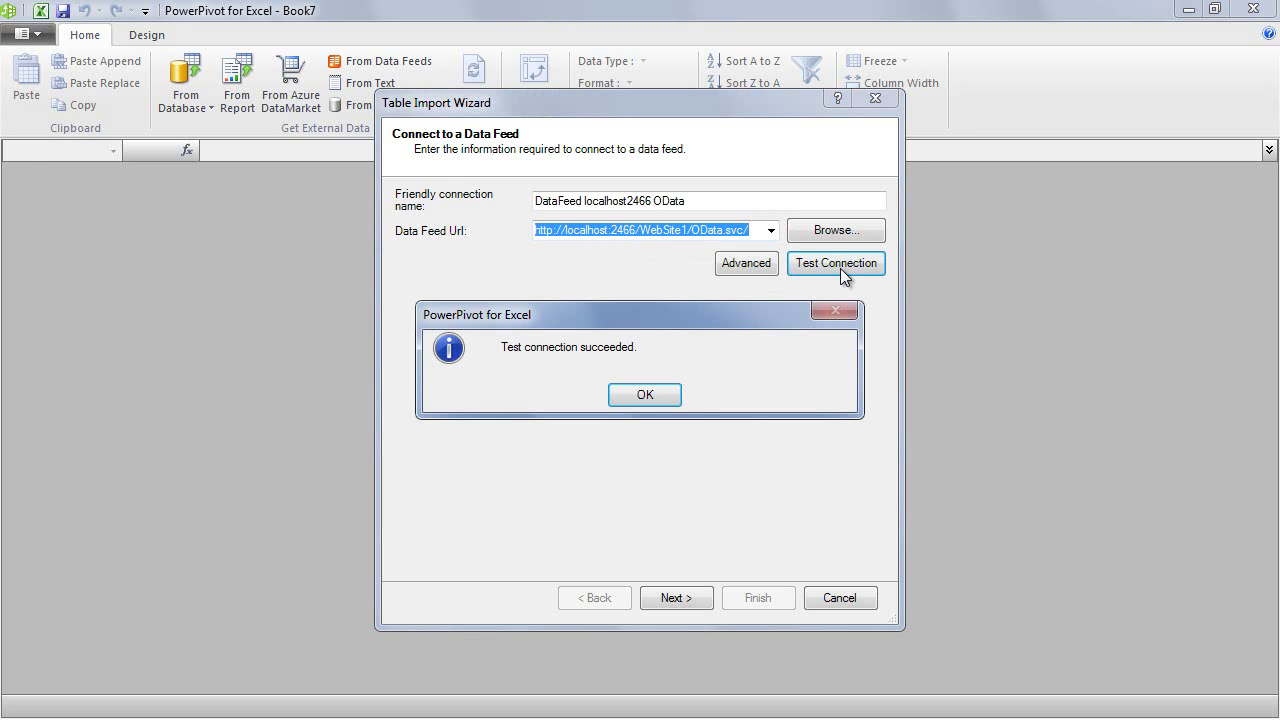
pyautogui.click(652, 401)
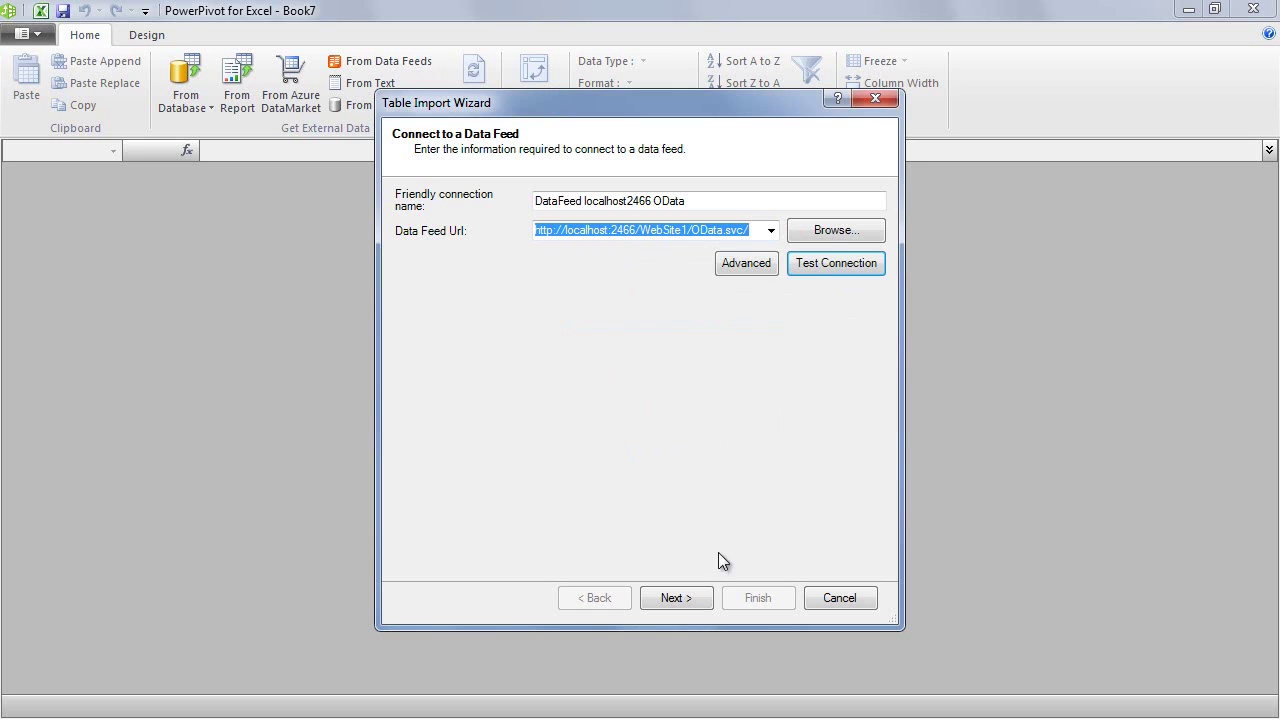
pyautogui.click(676, 598)
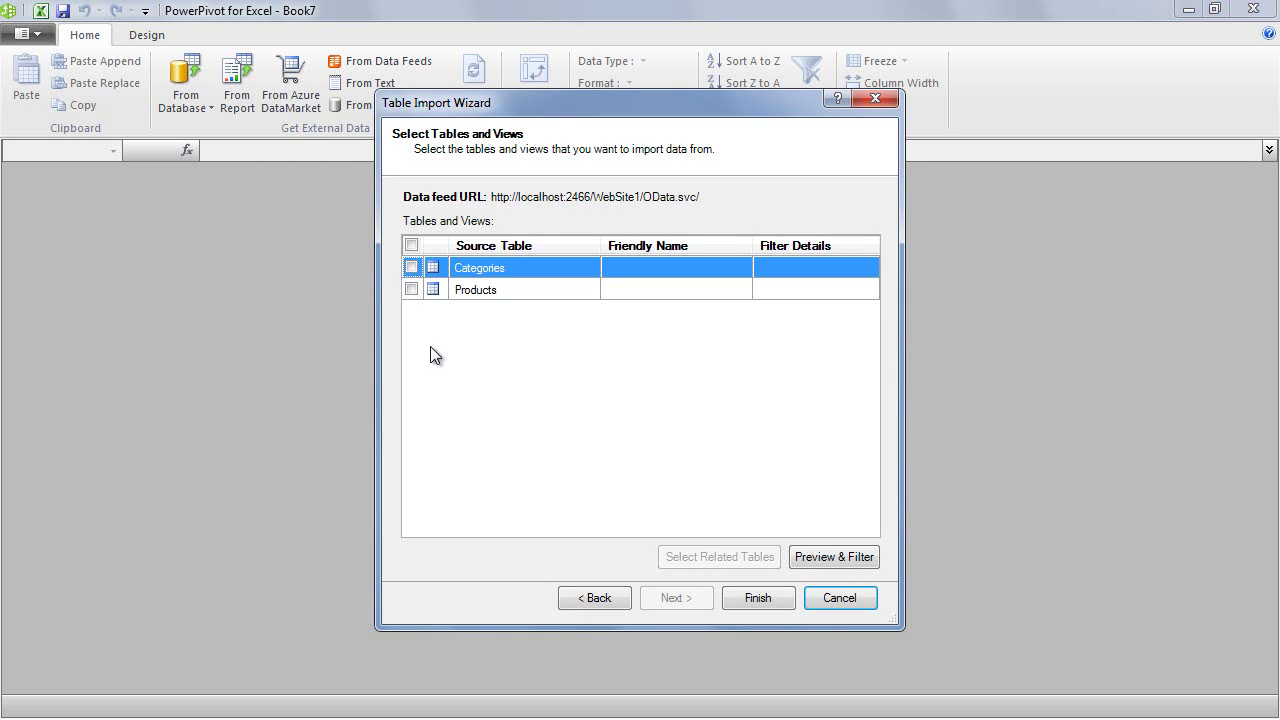
# - Import the Categories and Products tables from the data feed and close the import wizard
pyautogui.click(411, 267)
pyautogui.click(411, 289)
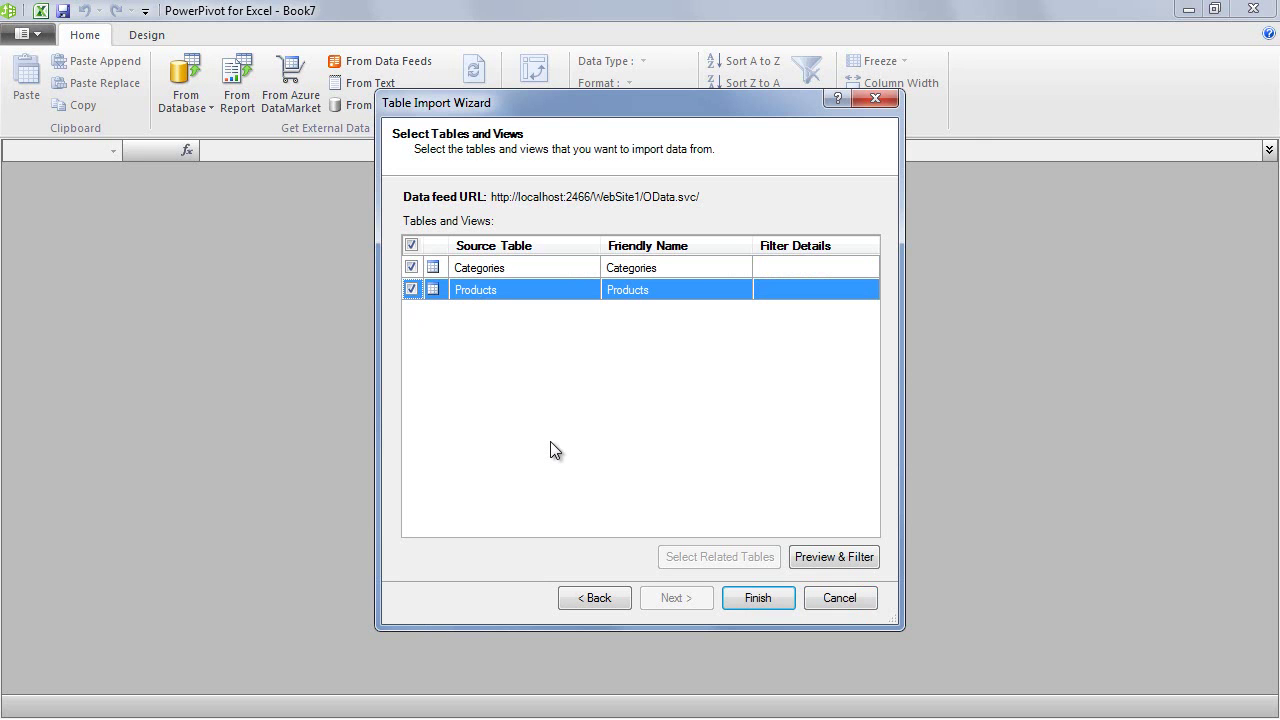
pyautogui.click(765, 600)
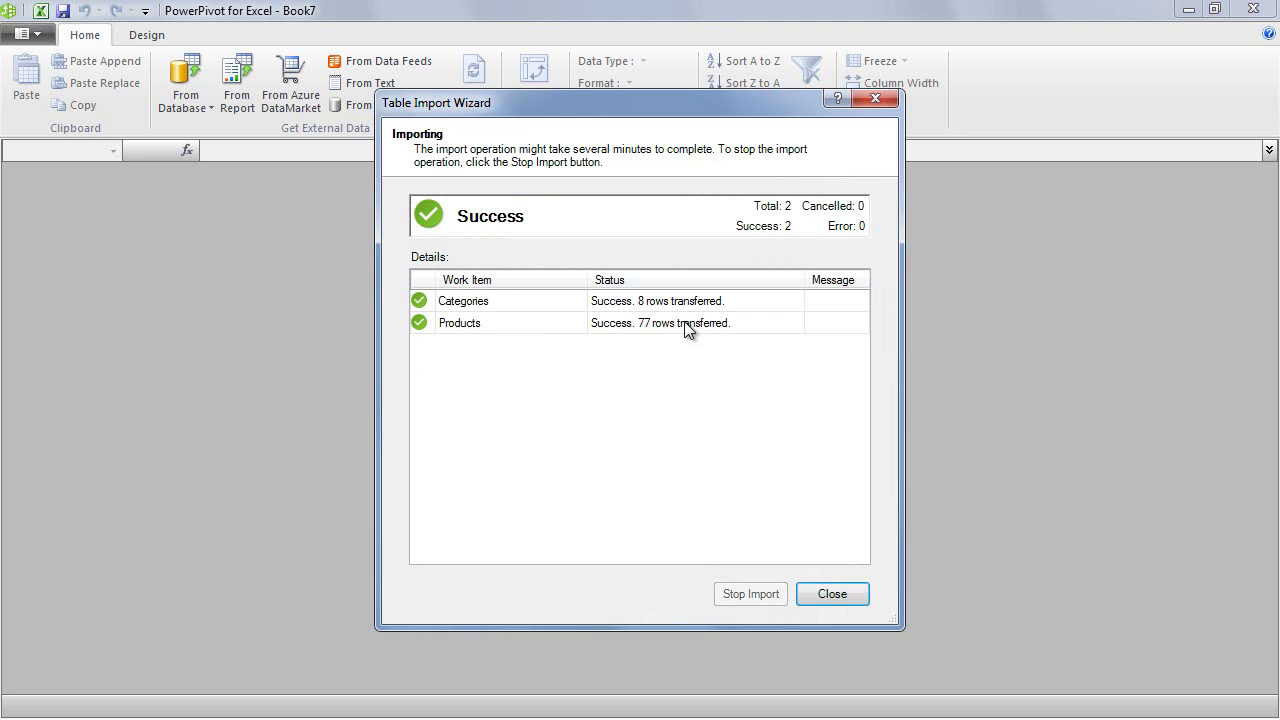
pyautogui.click(831, 603)
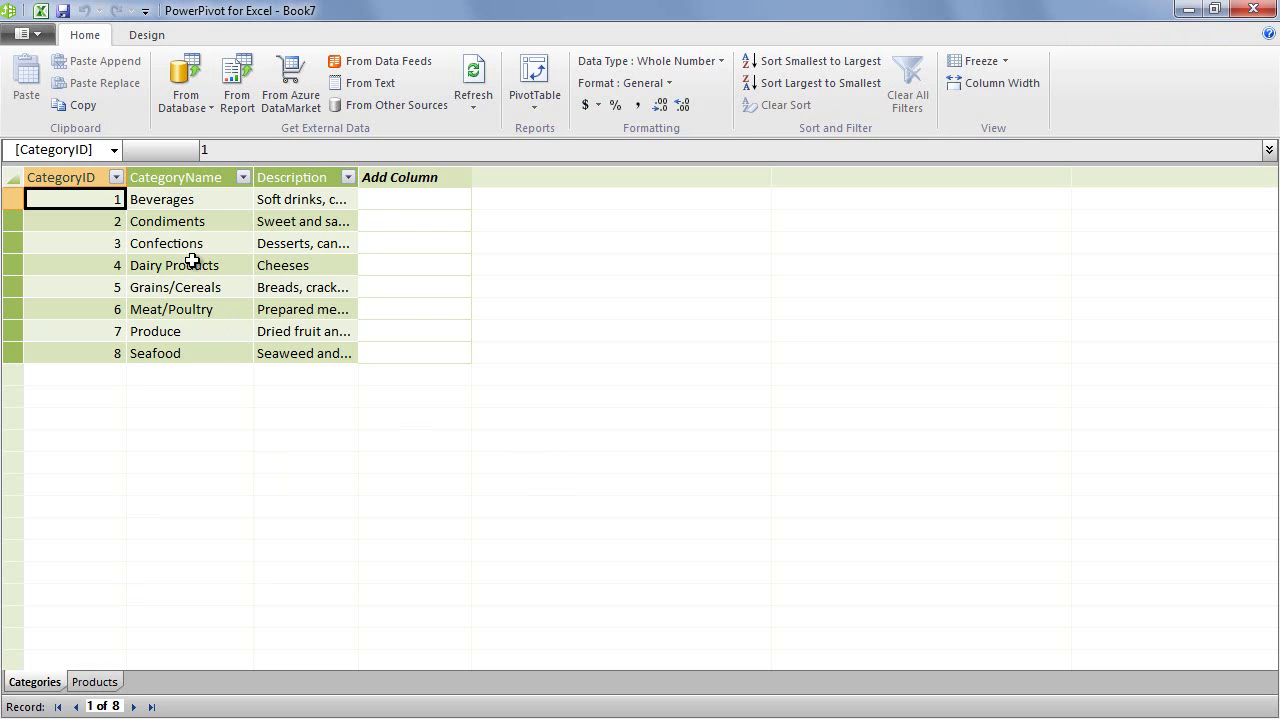
# - Widen the Description column of Categories, and examine the data types of the ProductName and Discontinued columns in Products
pyautogui.moveTo(357, 177); pyautogui.dragTo(653, 179)
pyautogui.click(95, 683)
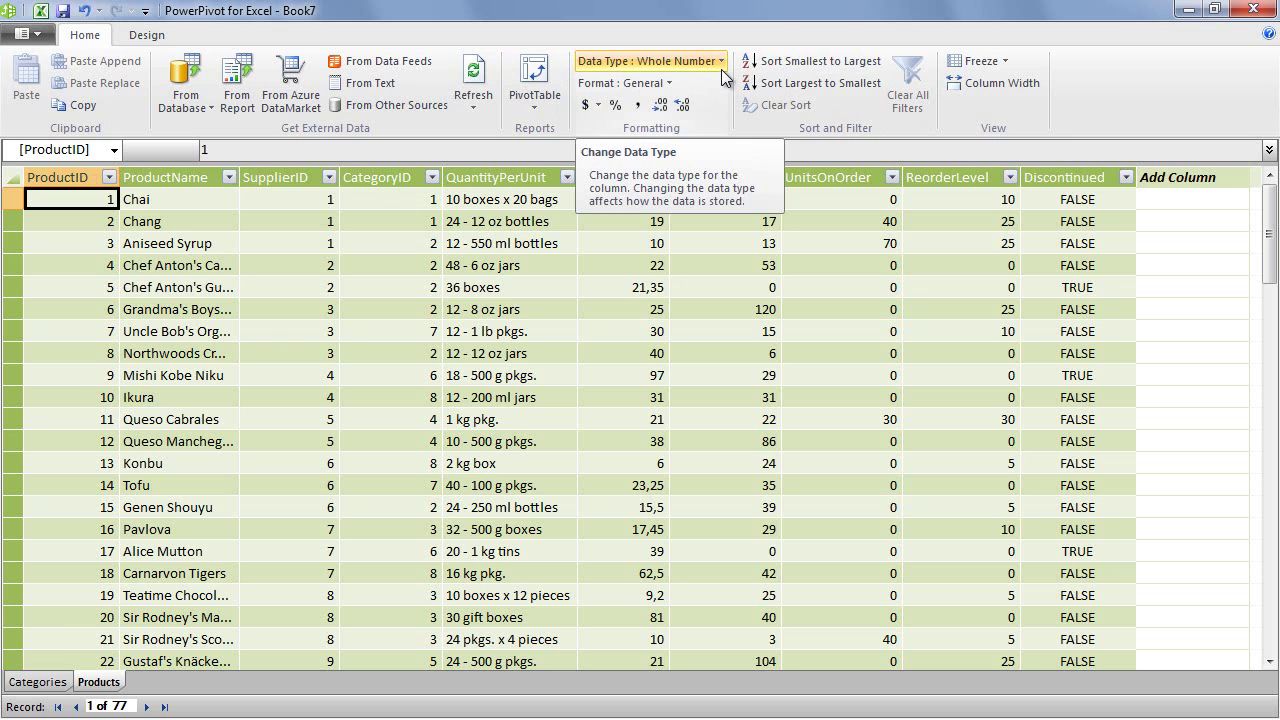
pyautogui.click(193, 201)
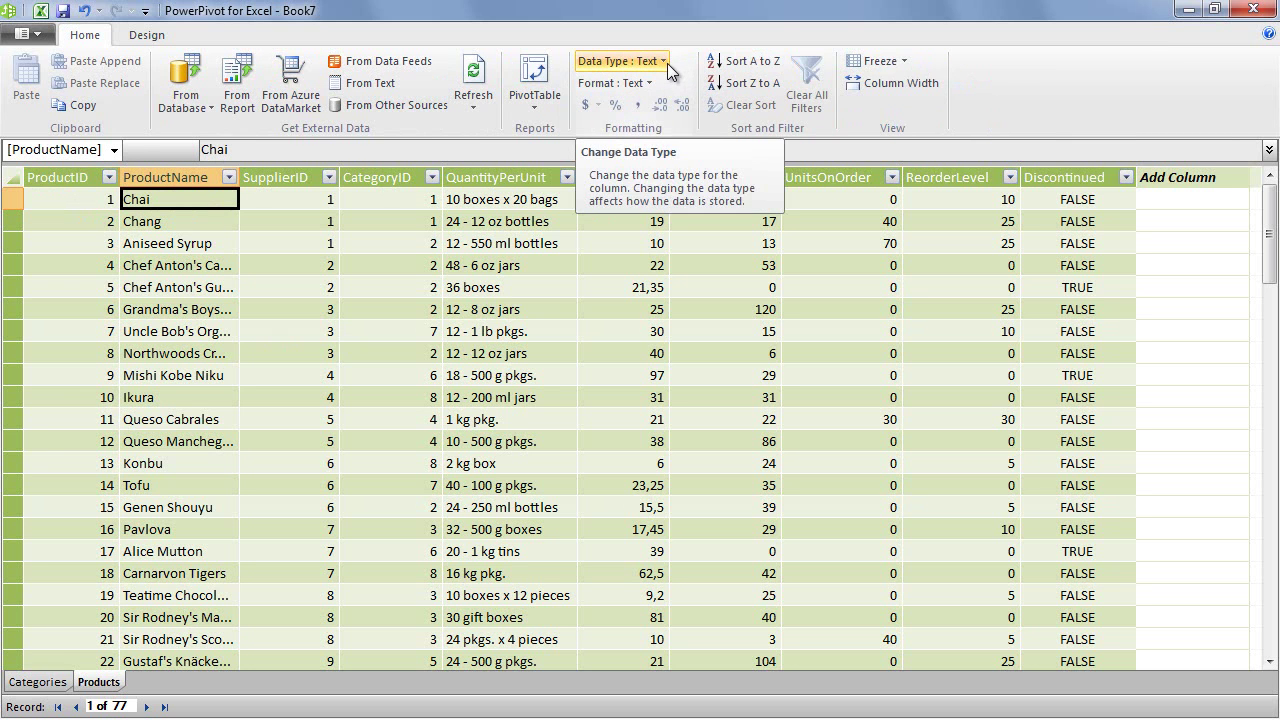
pyautogui.click(1057, 201)
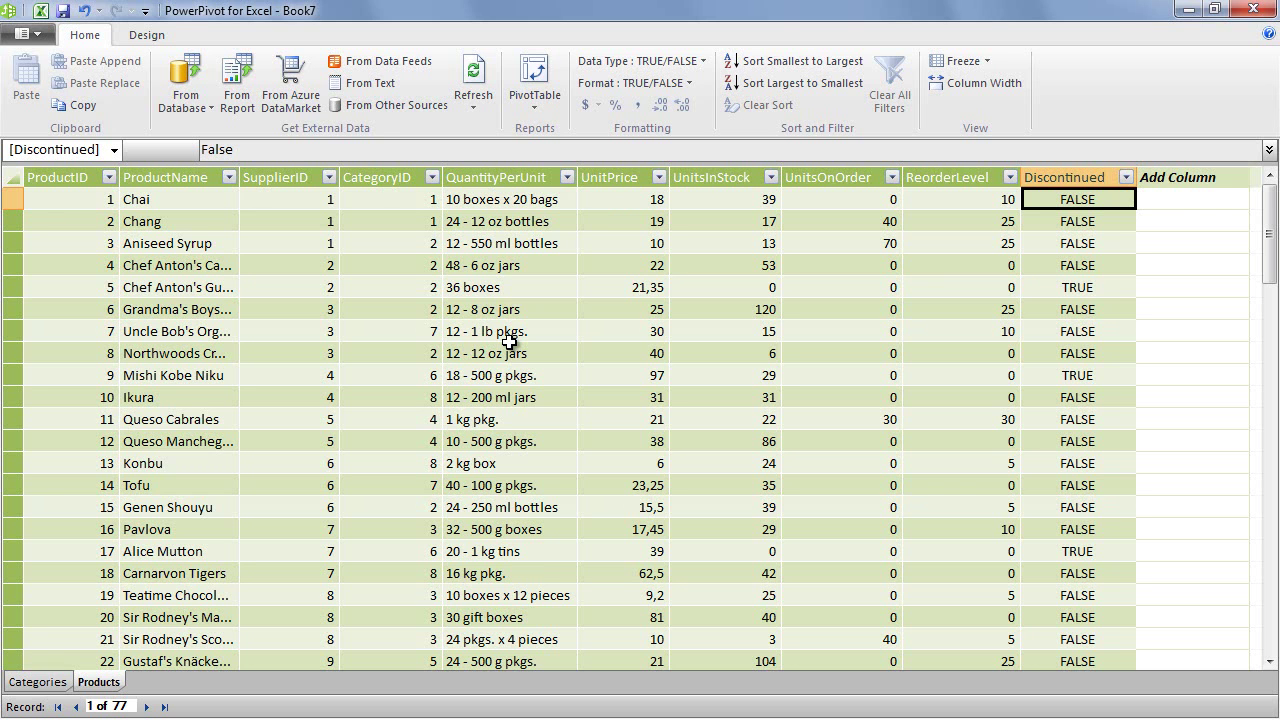
# - Create a relationship from the CategoryID column of Products to the CategoryID column of the Categories lookup table
pyautogui.click(147, 35)
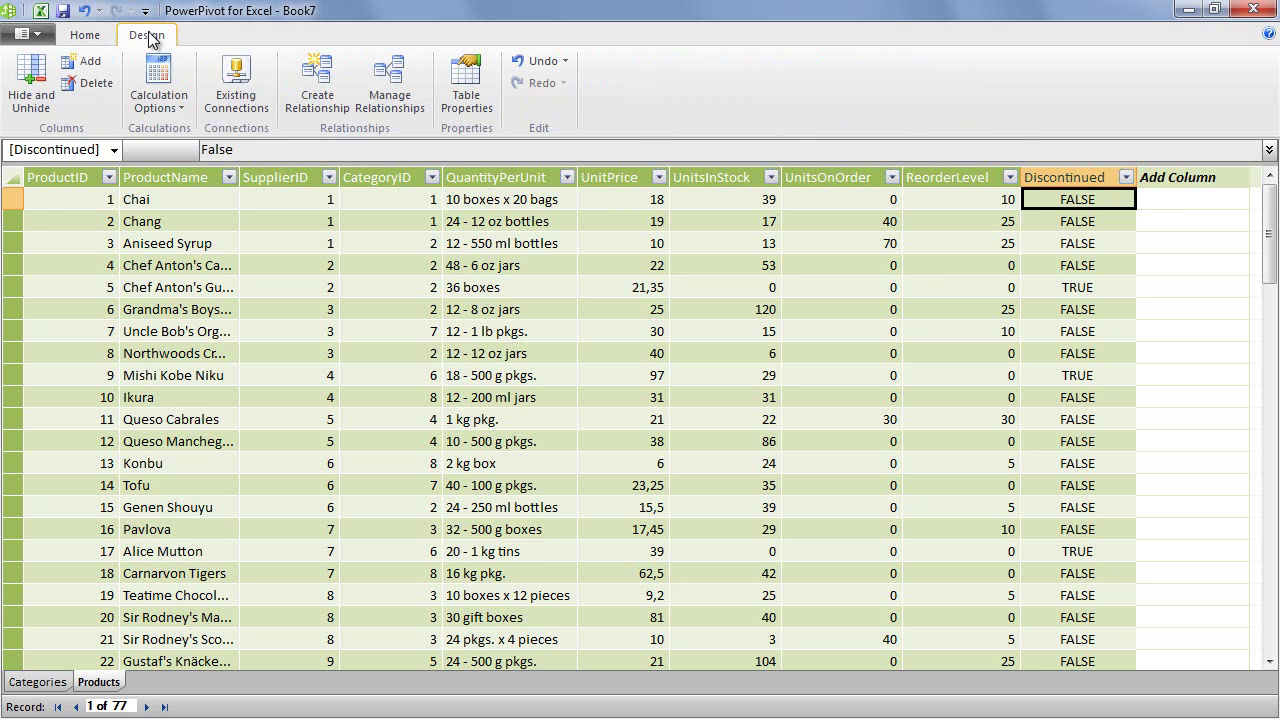
pyautogui.click(331, 108)
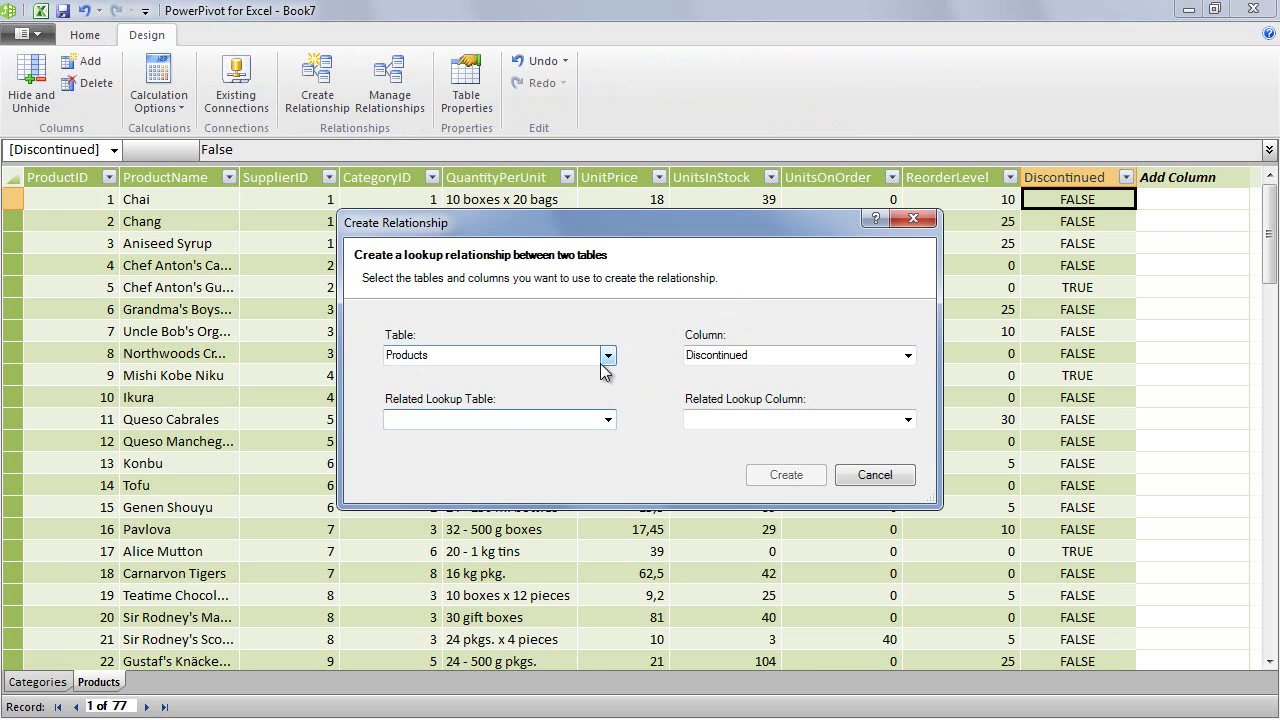
pyautogui.click(907, 356)
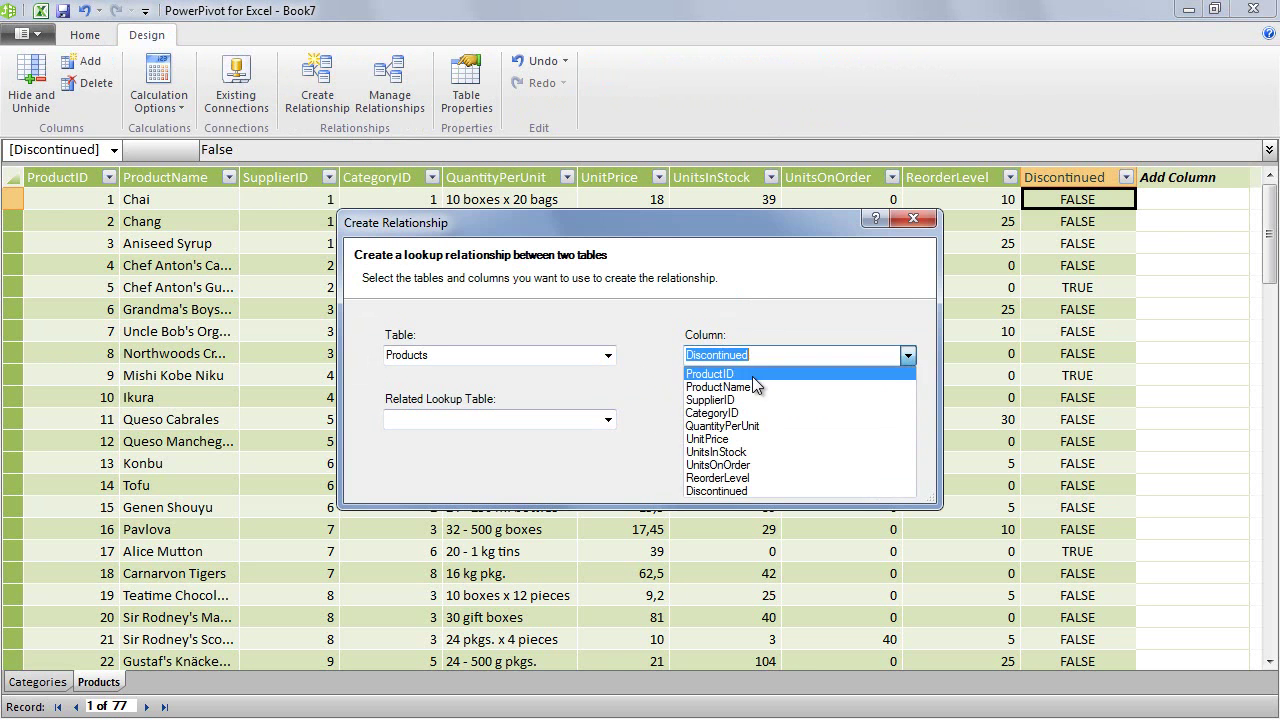
pyautogui.click(757, 413)
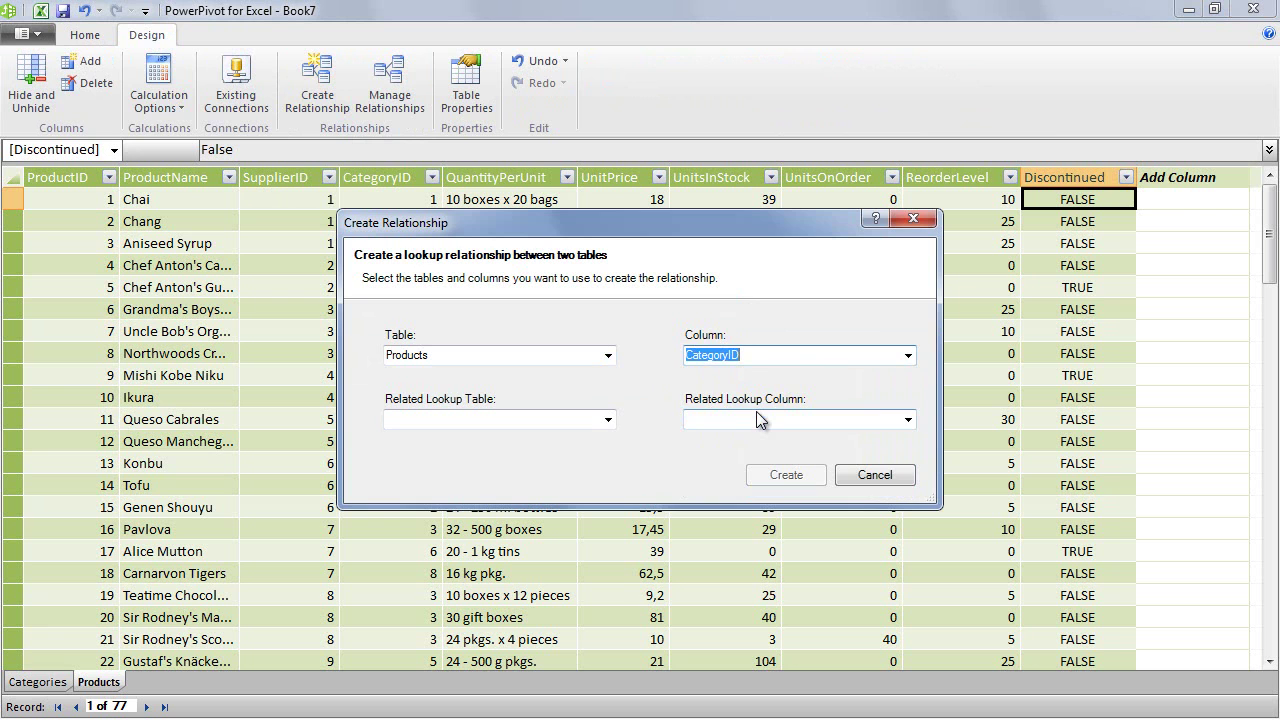
pyautogui.click(606, 420)
pyautogui.click(566, 437)
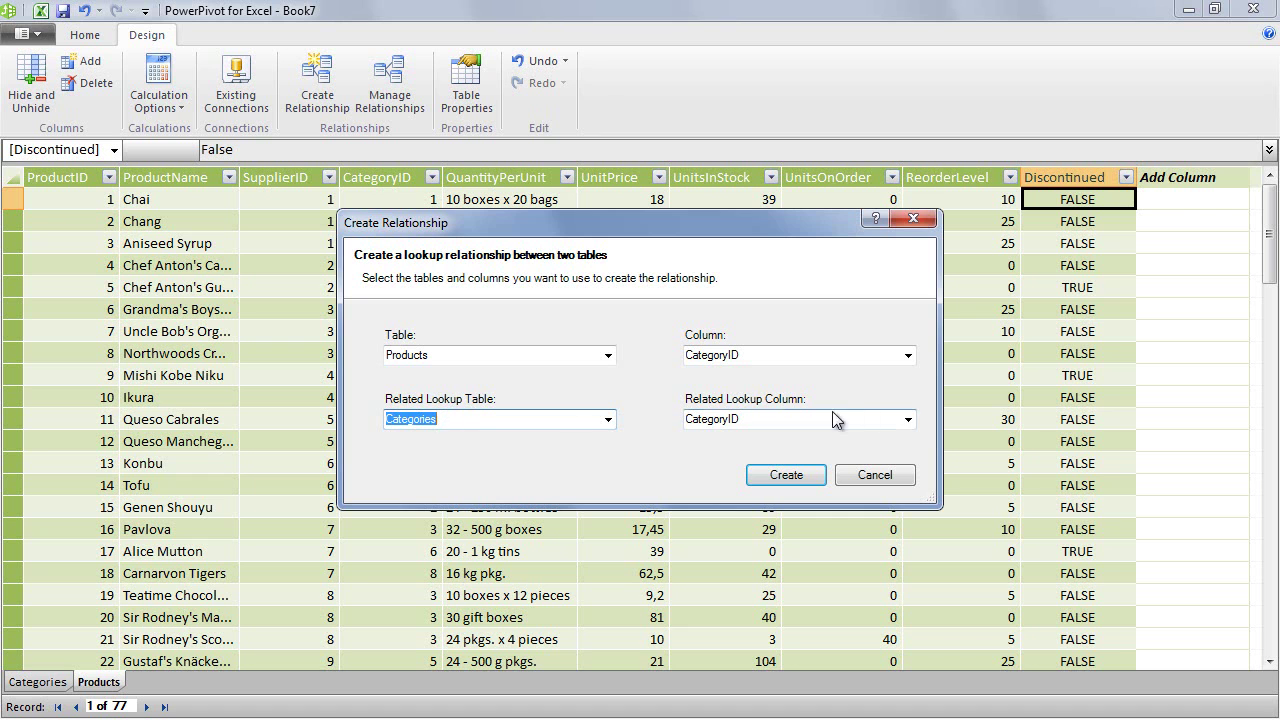
pyautogui.click(786, 475)
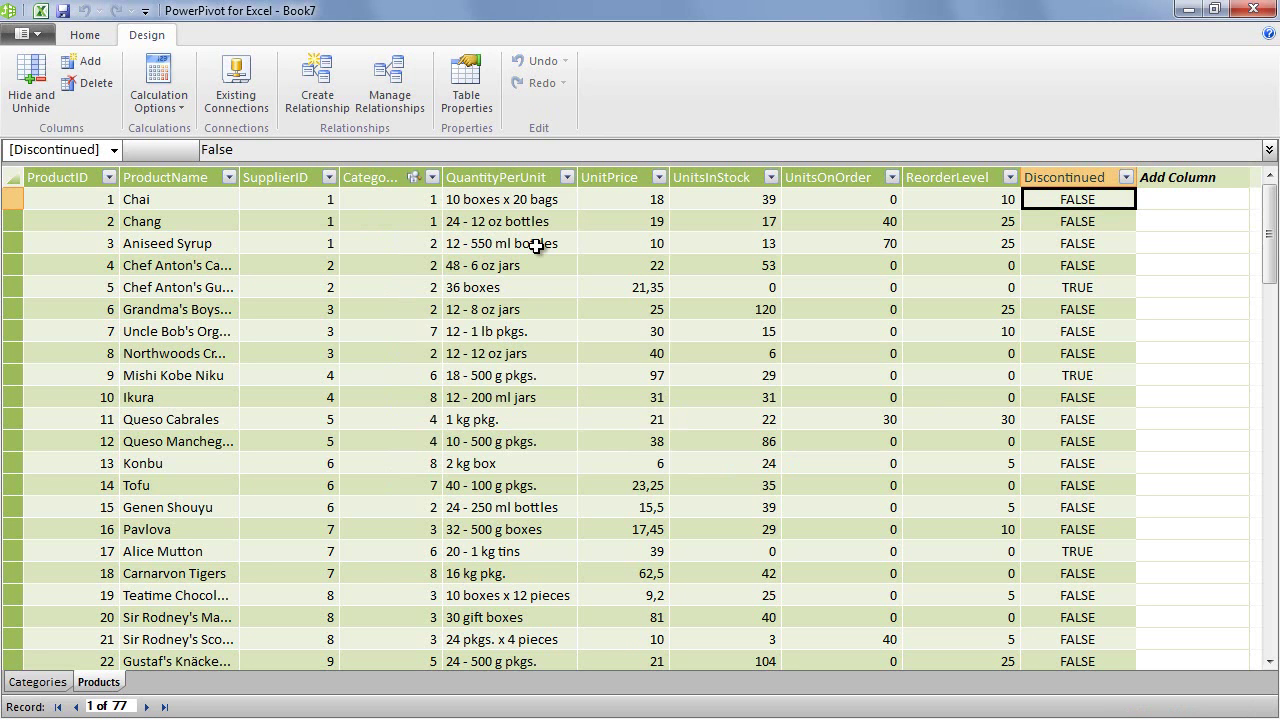
# - Close the PowerPivot window and insert a PivotTable on a new worksheet of the Excel workbook
pyautogui.moveTo(415, 176)
pyautogui.click(30, 33)
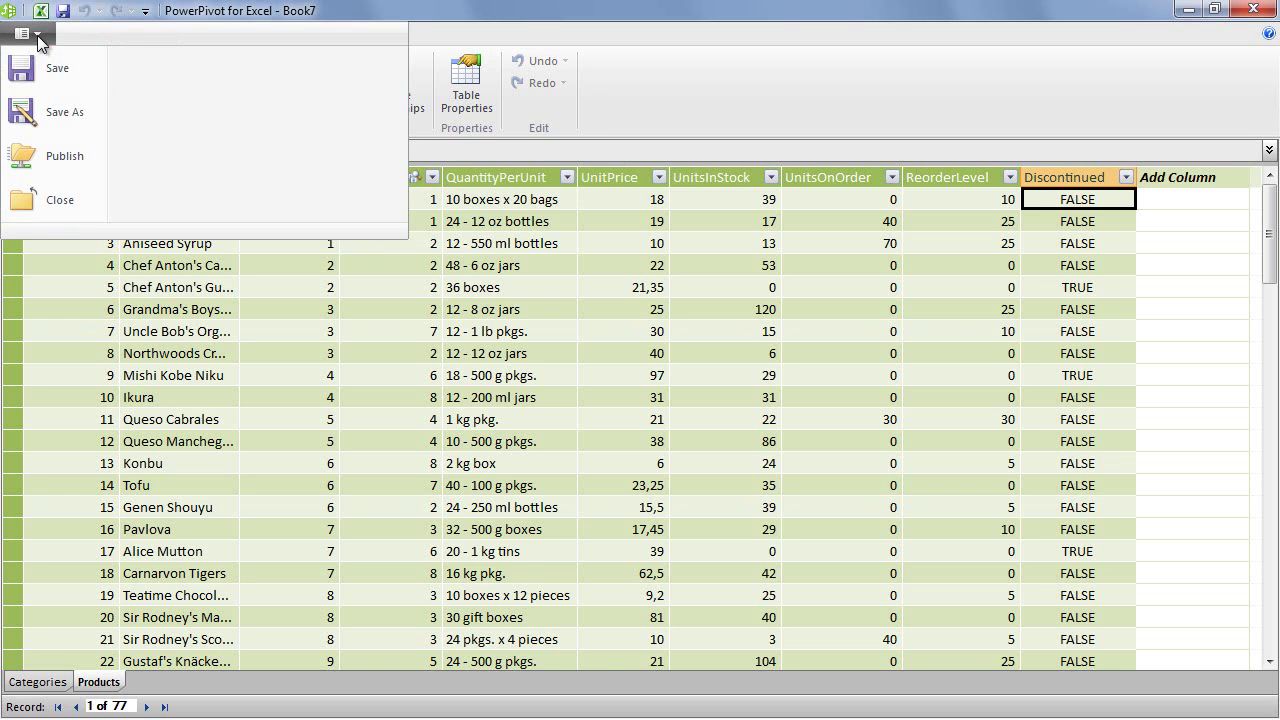
pyautogui.click(50, 204)
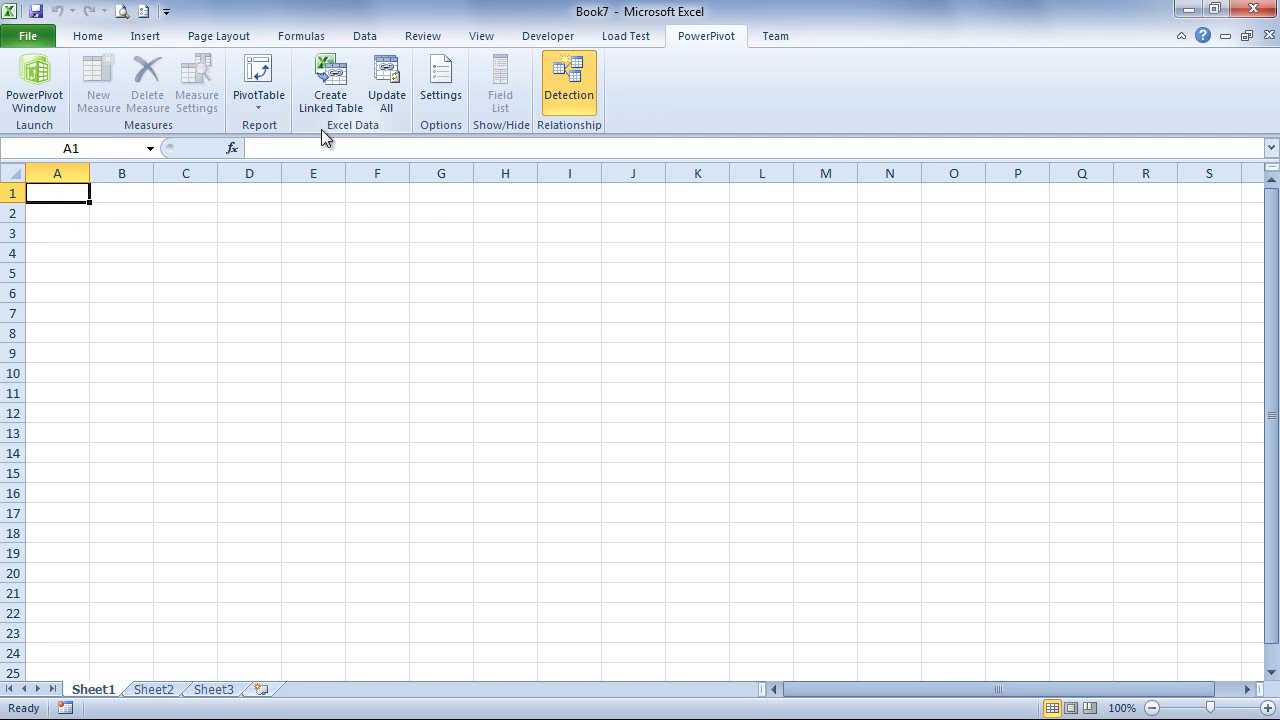
pyautogui.click(274, 85)
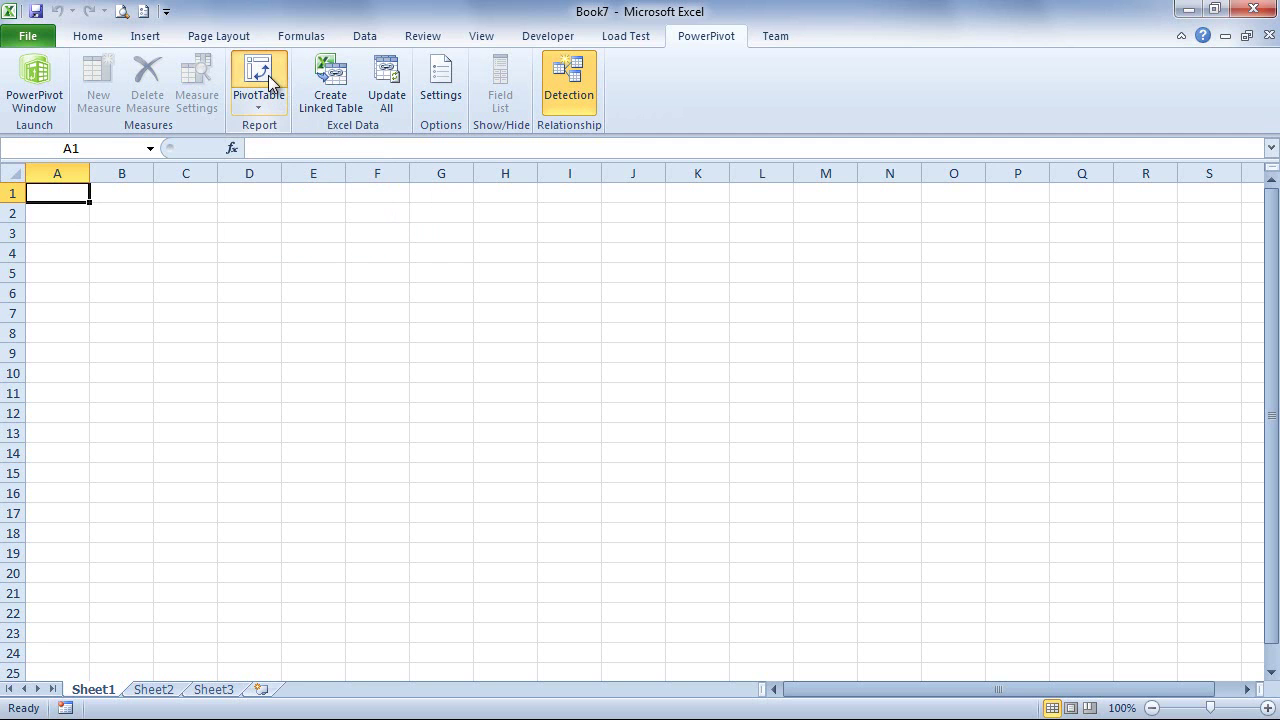
pyautogui.click(694, 417)
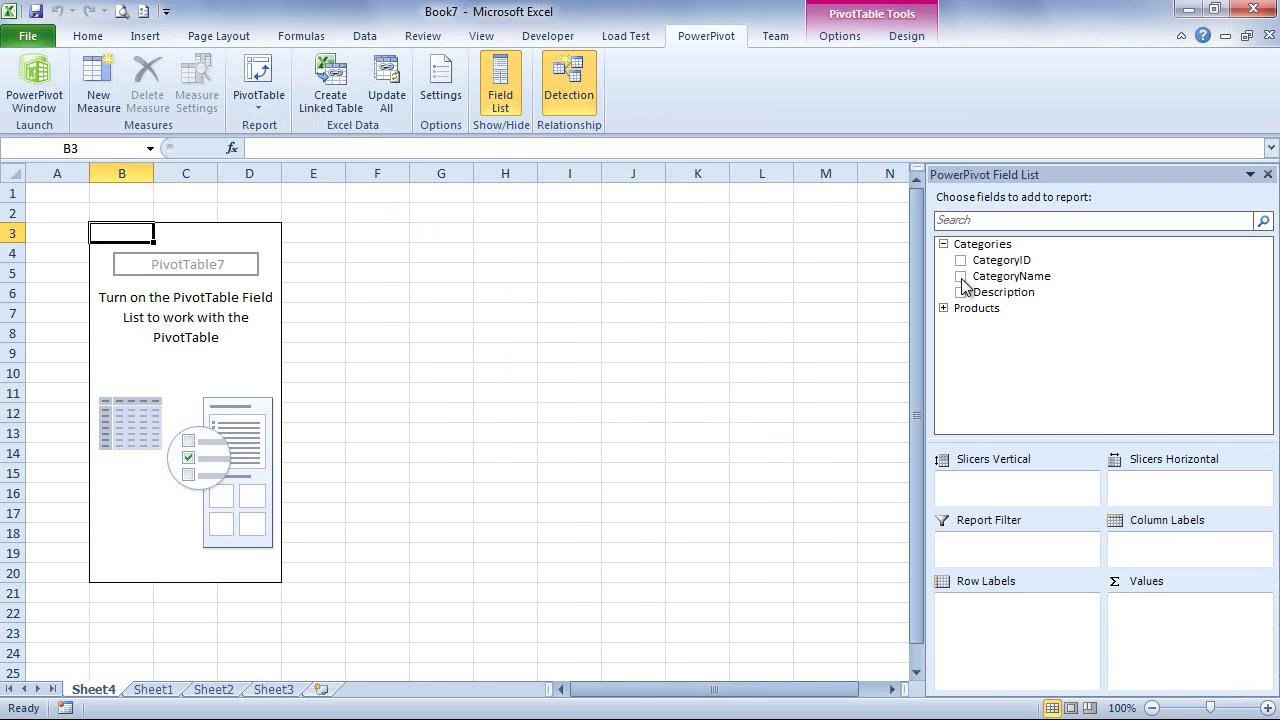
# - Add CategoryName to the PivotTable as row labels and the count of ProductName as values
pyautogui.click(961, 277)
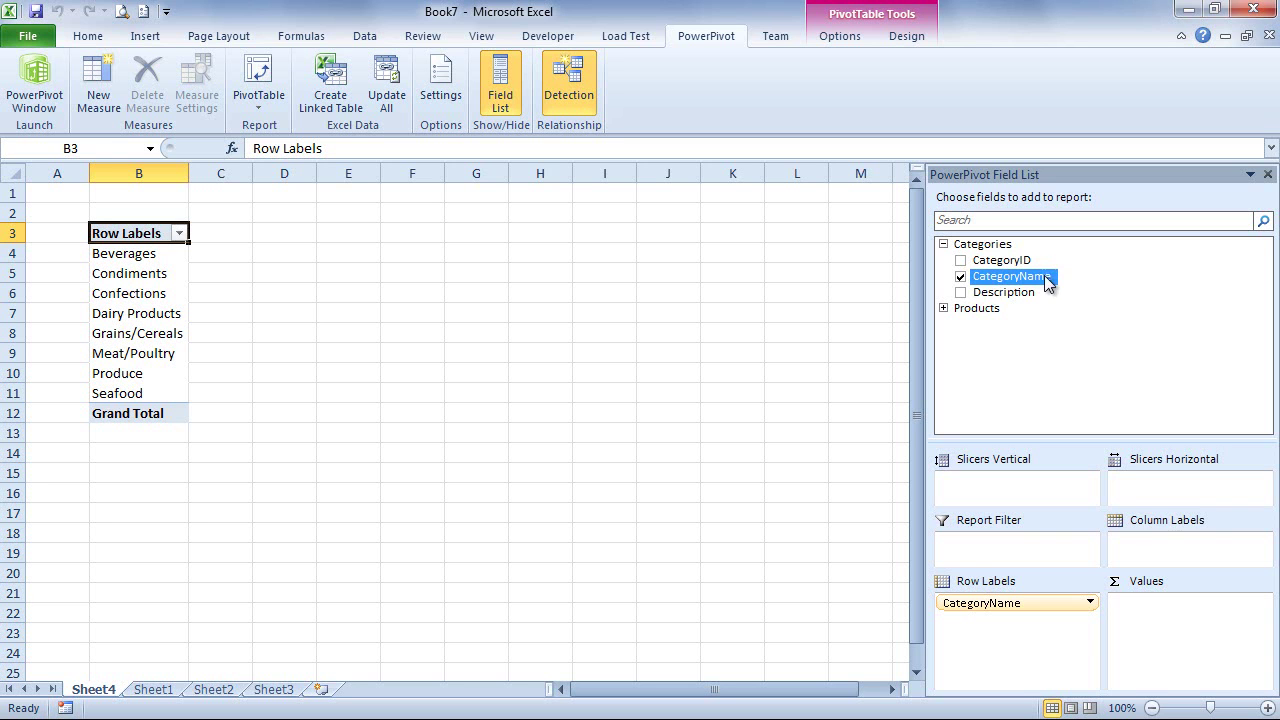
pyautogui.click(943, 309)
pyautogui.click(960, 293)
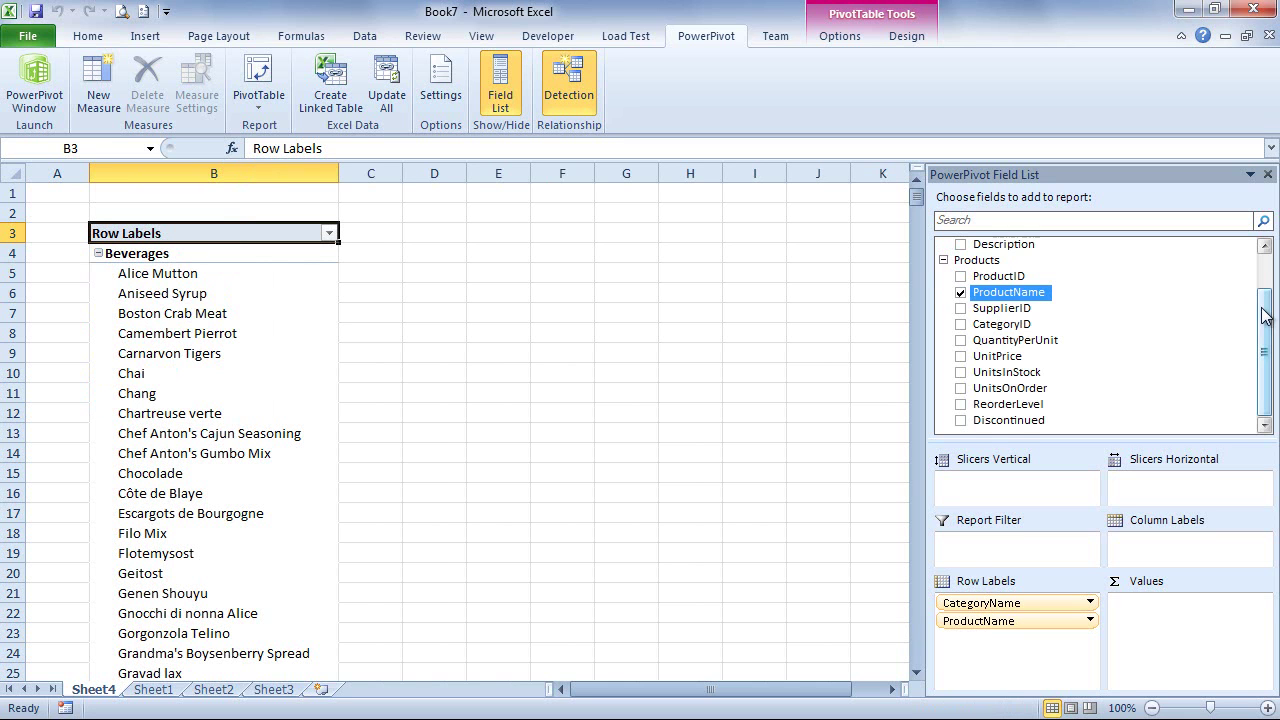
pyautogui.moveTo(1263, 310); pyautogui.dragTo(1256, 273)
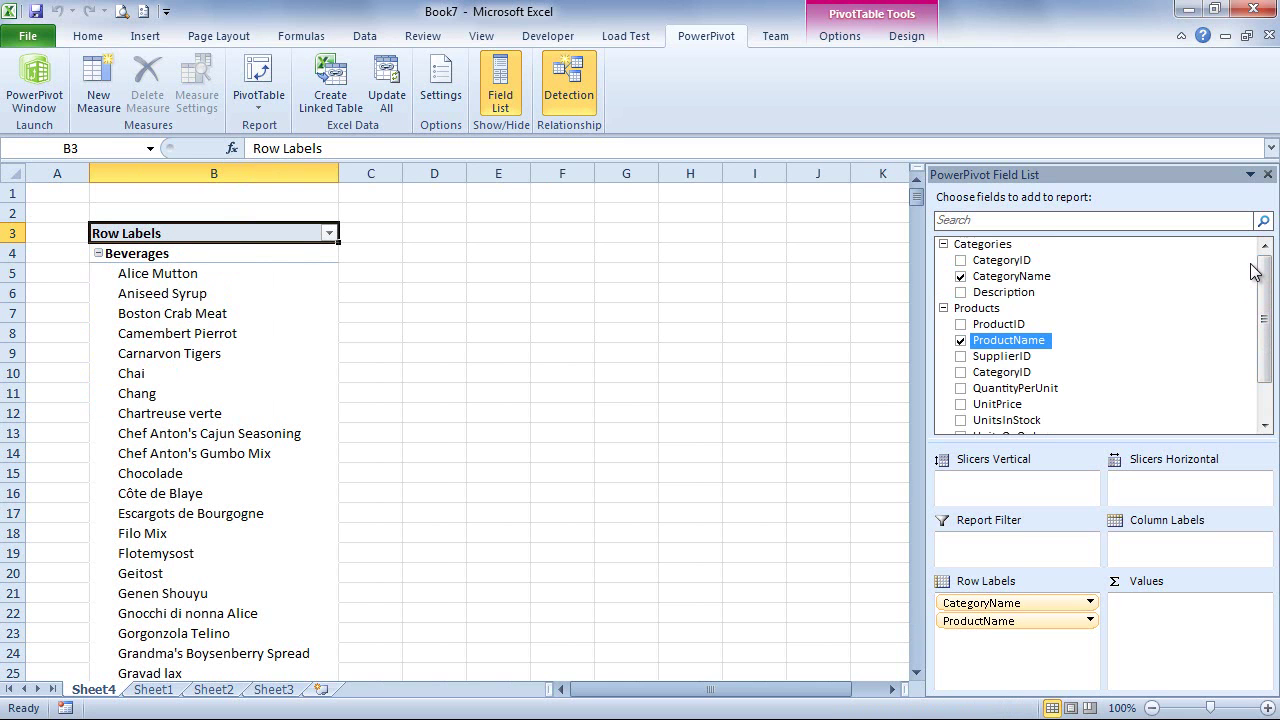
pyautogui.moveTo(1030, 622); pyautogui.dragTo(1188, 600)
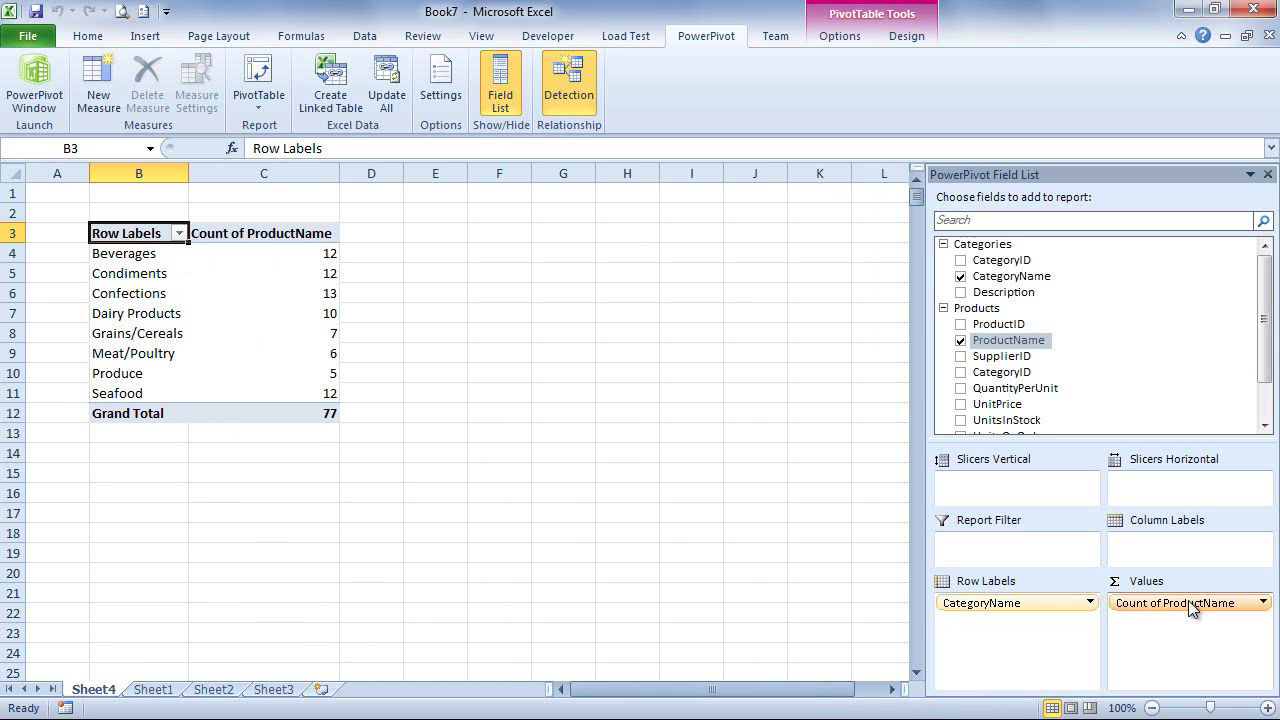